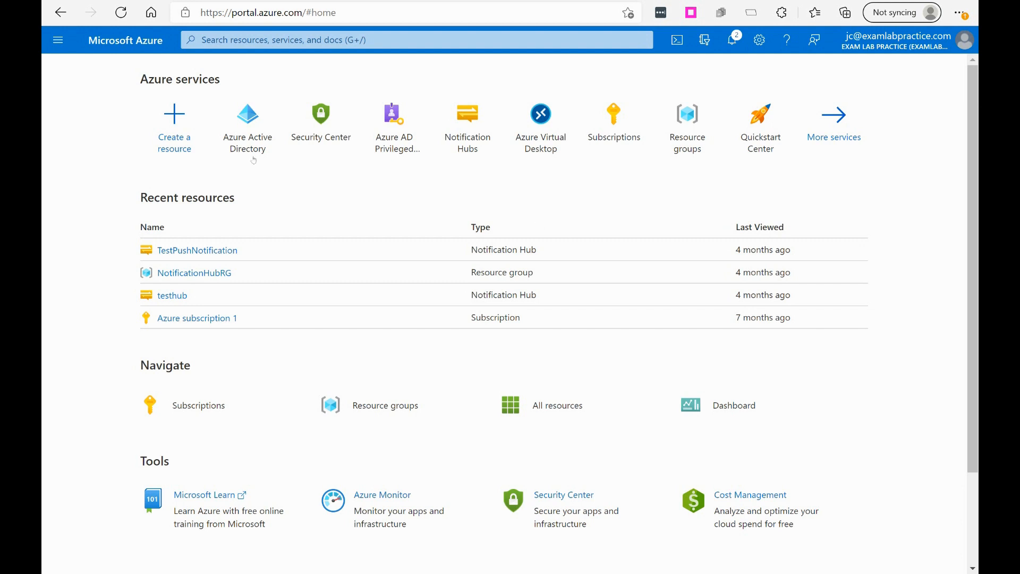
# Open the Terms of use page under Identity Governance in Azure Active Directory
pyautogui.click(58, 40)
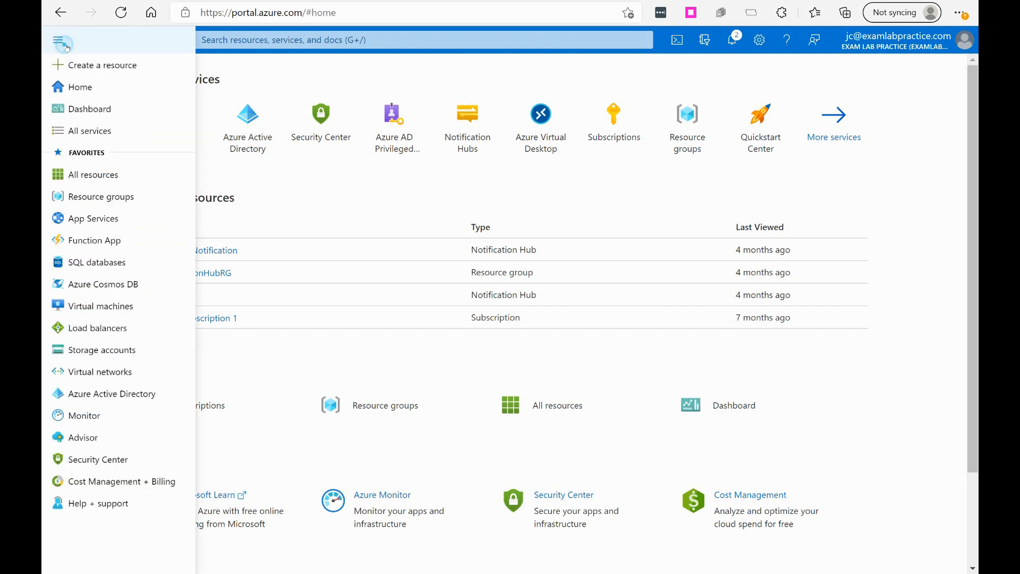
pyautogui.click(136, 393)
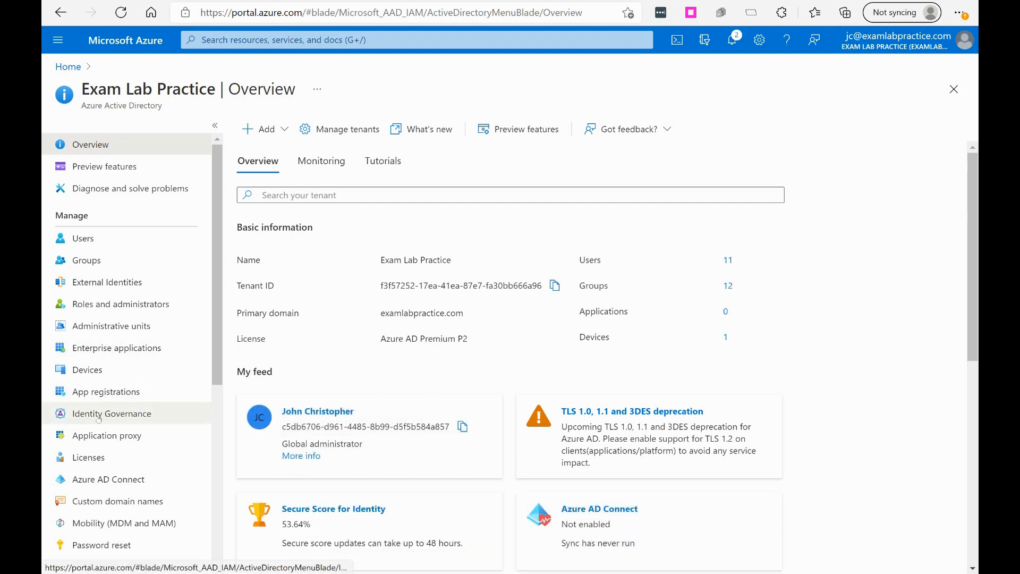
pyautogui.click(123, 414)
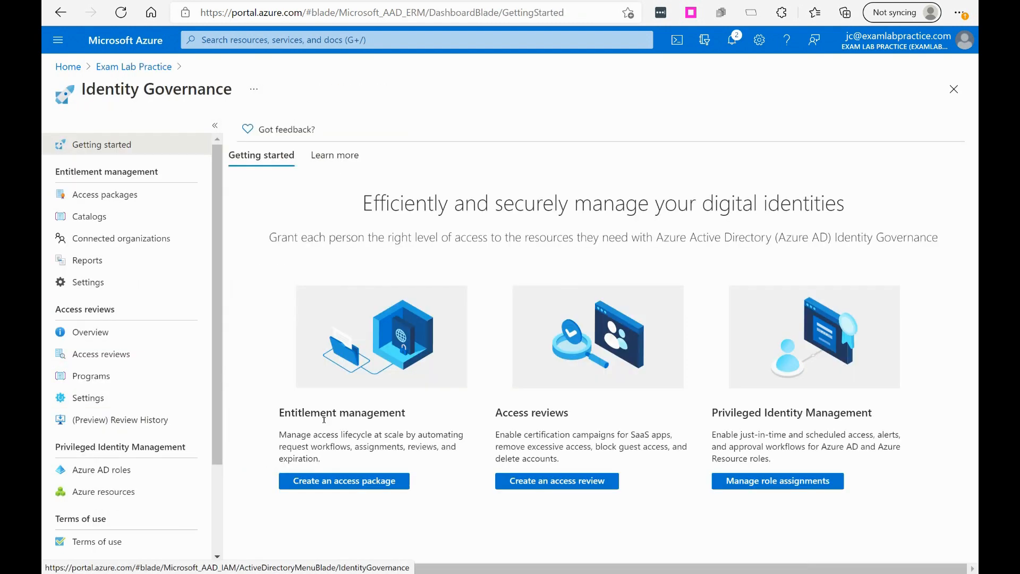
pyautogui.scroll(-2, 121, 372)
pyautogui.scroll(-1, 121, 372)
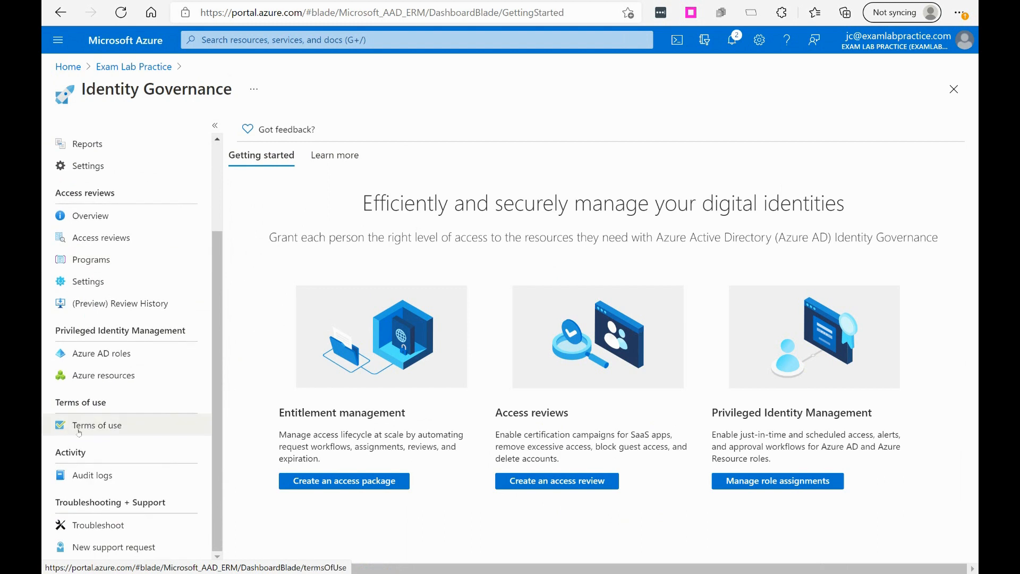
pyautogui.click(99, 427)
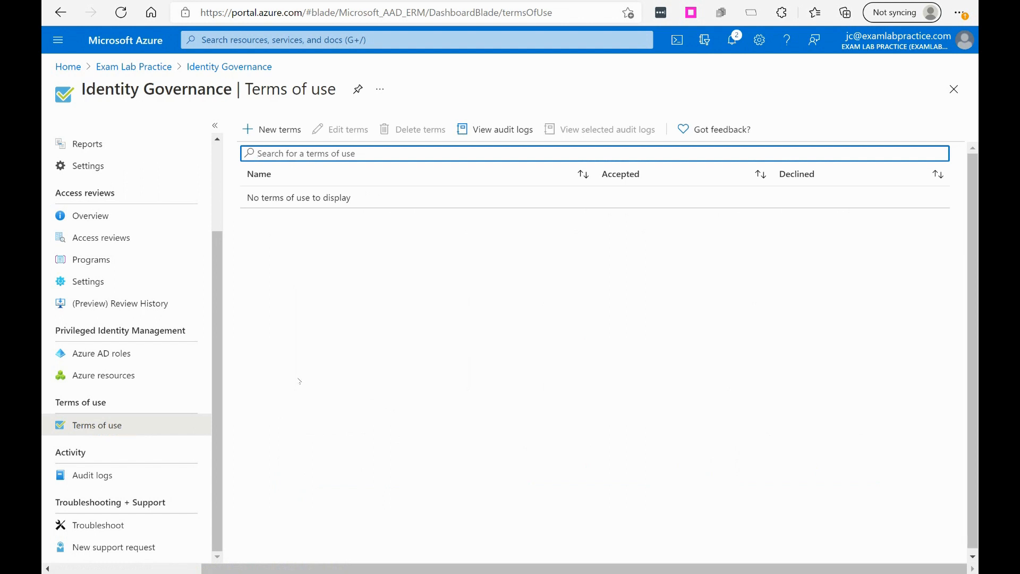
# Start new terms of use with both the name and display name set to "Marketing Promo ToU"
pyautogui.click(271, 130)
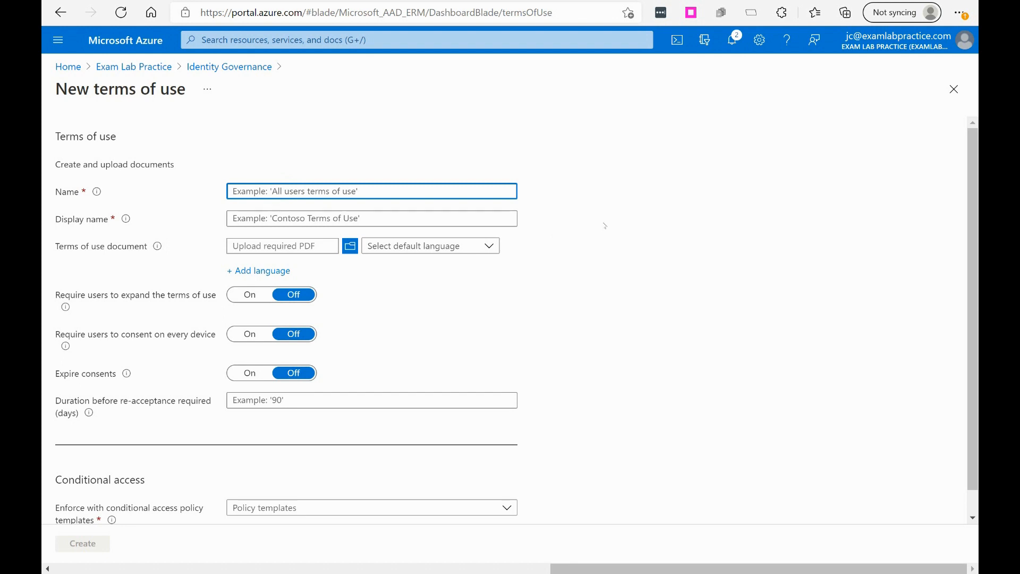
pyautogui.write('Marketing Promo ToU')
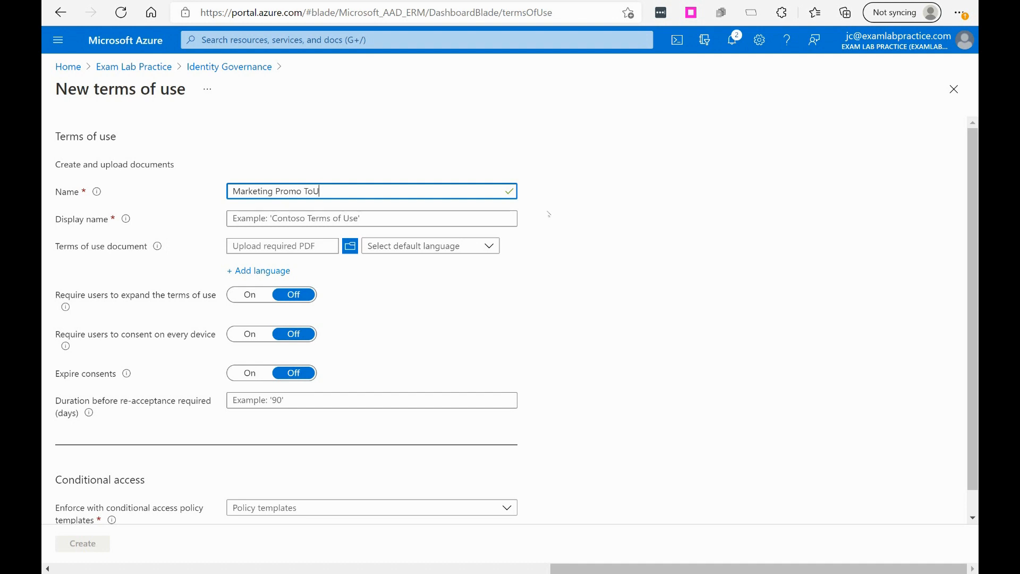
pyautogui.hotkey('ctrl', 'a')
pyautogui.hotkey('ctrl', 'c')
pyautogui.click(404, 221)
pyautogui.hotkey('ctrl', 'v')
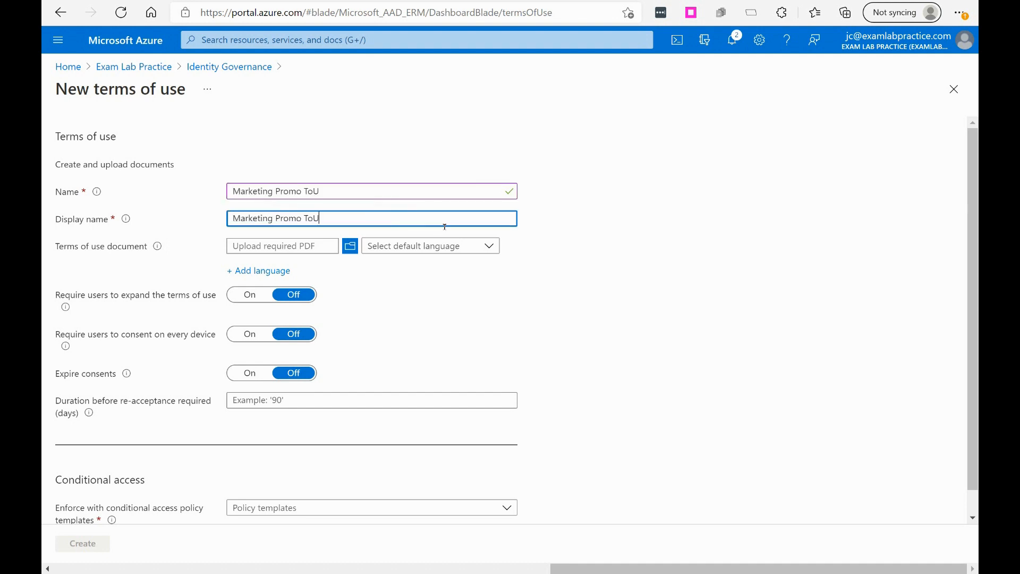
pyautogui.click(595, 228)
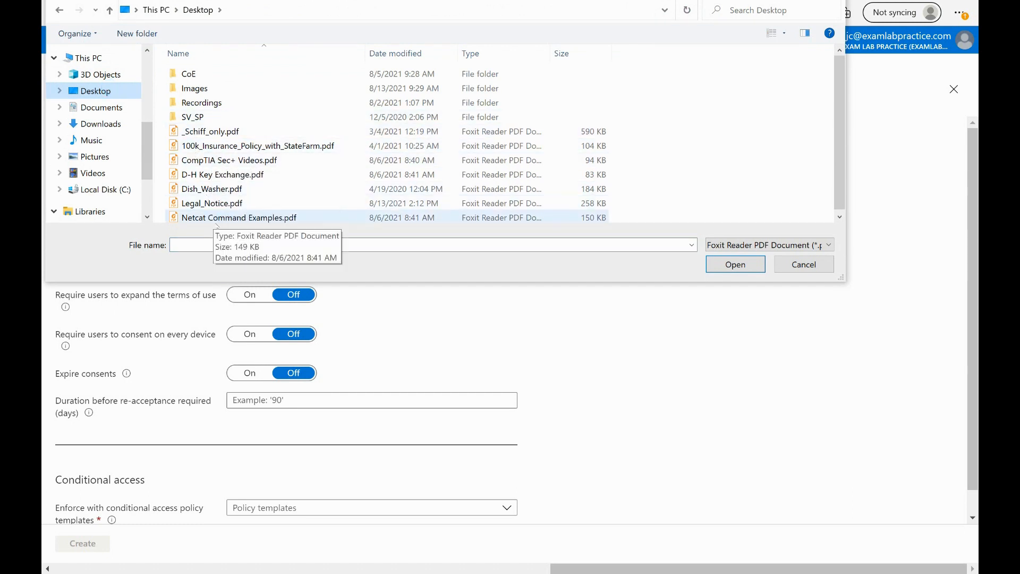
# Attach Legal_Notice.pdf from the Desktop as the terms of use document and set its default language to English
pyautogui.doubleClick(212, 203)
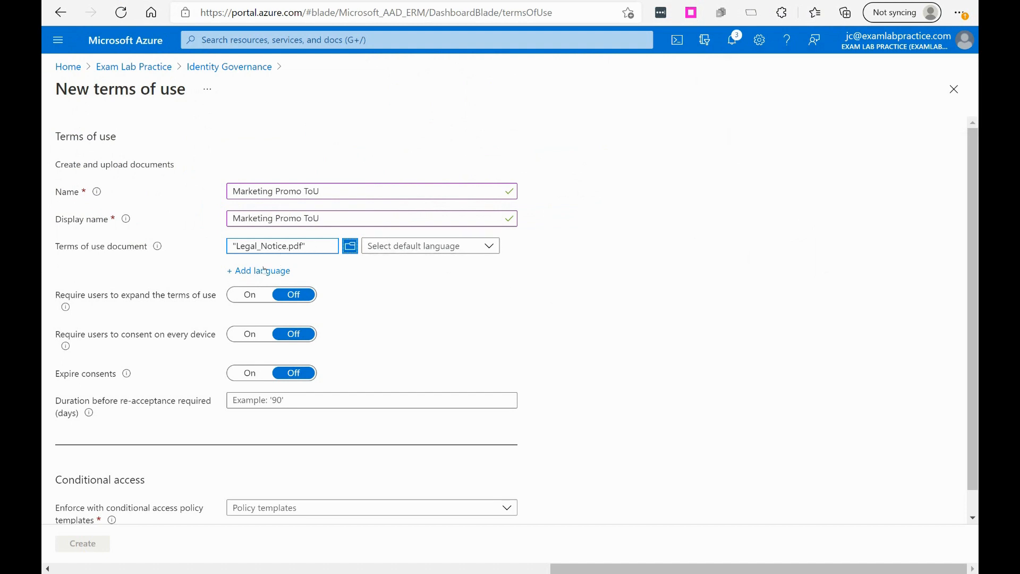
pyautogui.click(385, 244)
pyautogui.scroll(-8, 424, 314)
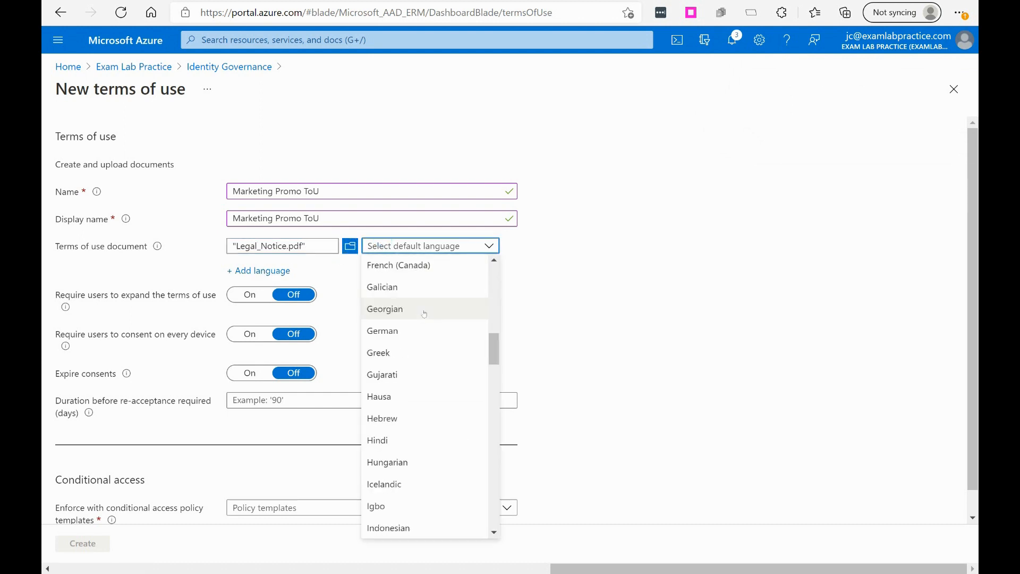
pyautogui.scroll(3, 424, 314)
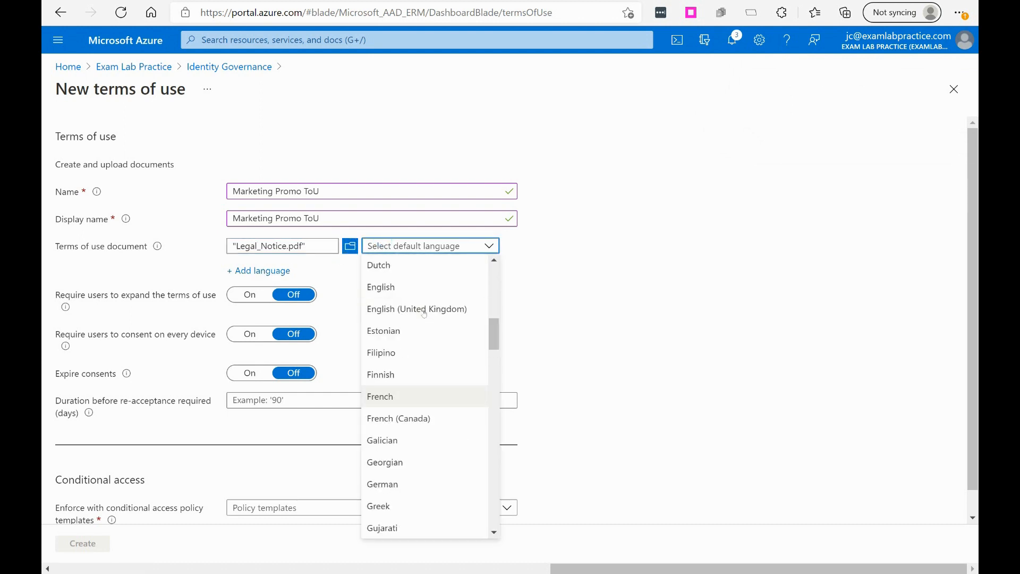
pyautogui.click(391, 292)
pyautogui.click(240, 271)
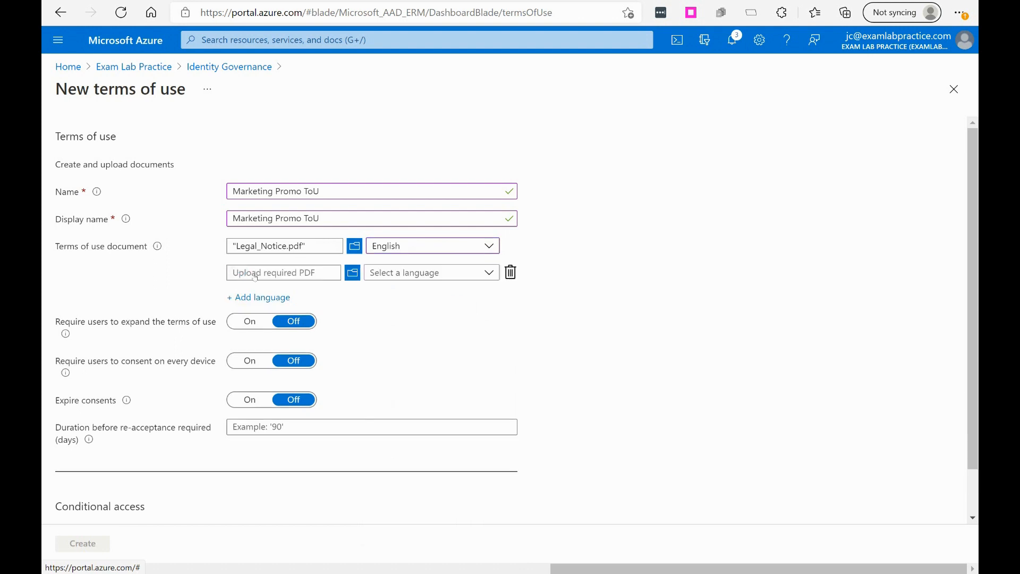
pyautogui.click(242, 296)
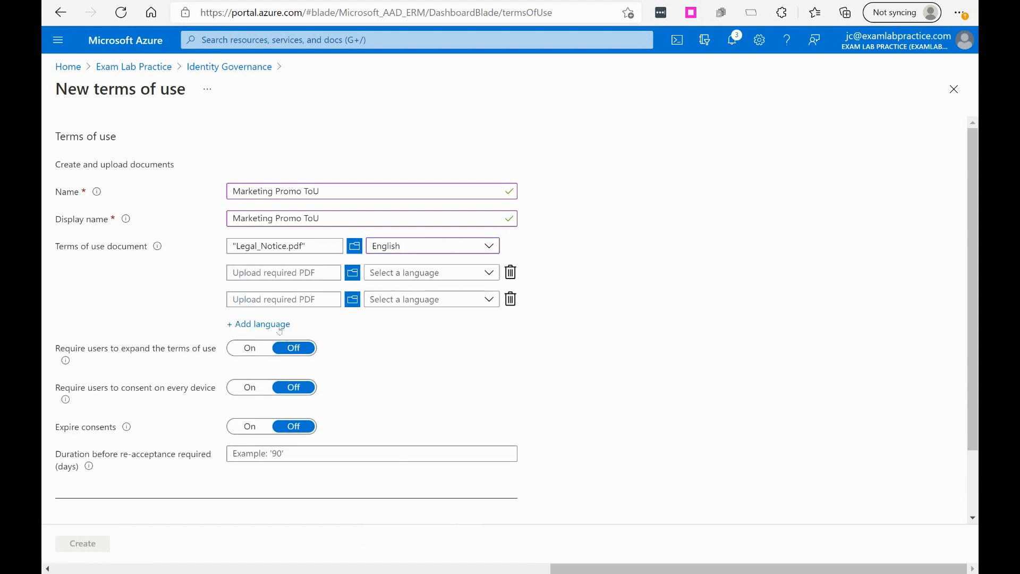
pyautogui.click(277, 324)
pyautogui.click(511, 273)
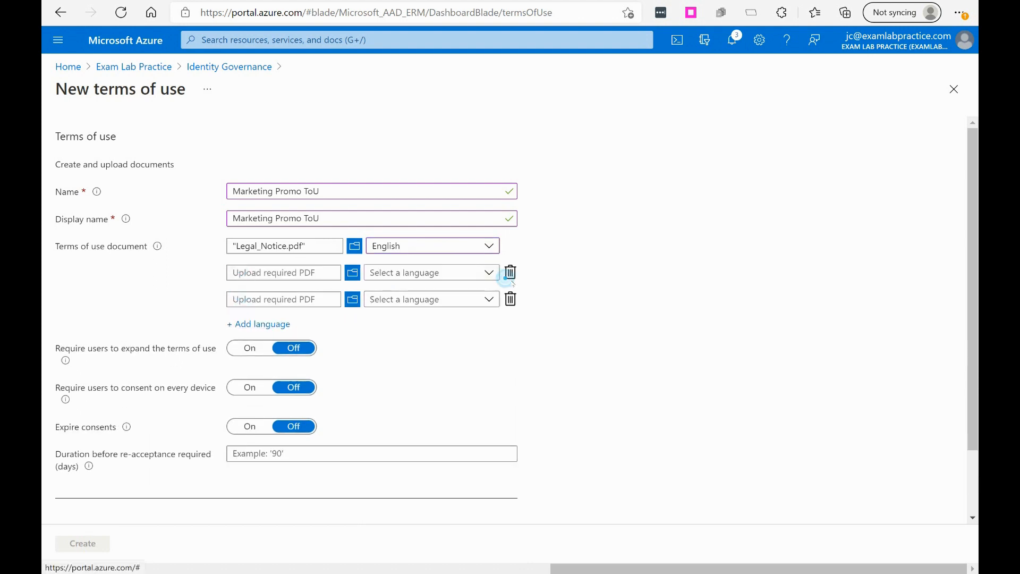
pyautogui.click(511, 273)
pyautogui.click(510, 273)
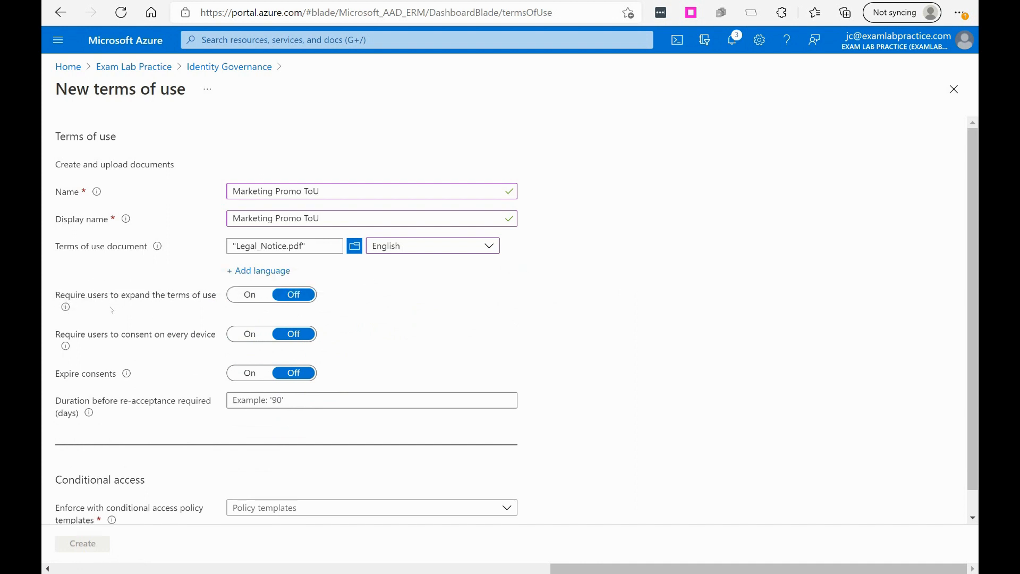
# Require users to expand the terms of use, and switch the every-device consent requirement on and back off
pyautogui.click(253, 296)
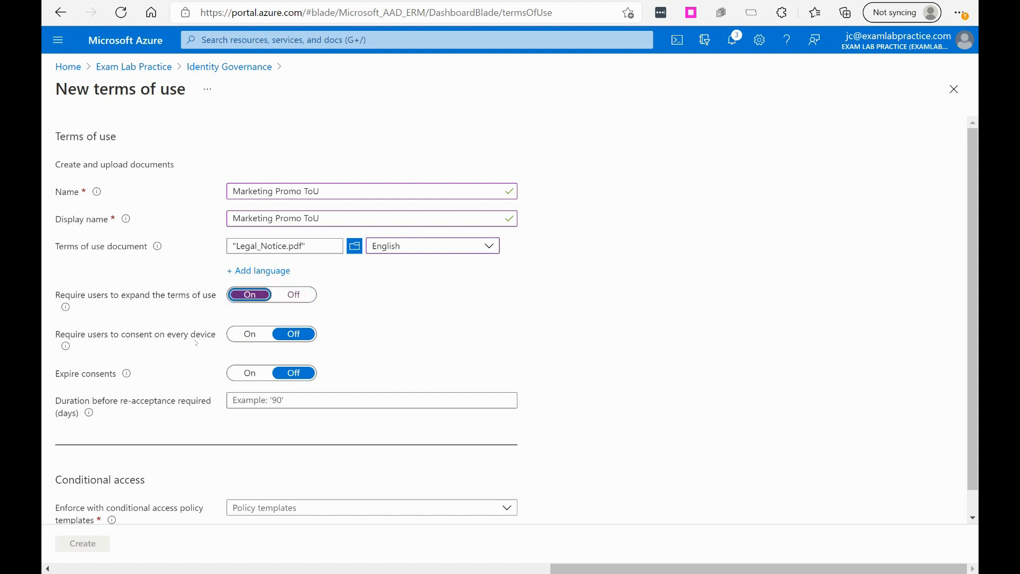
pyautogui.click(250, 333)
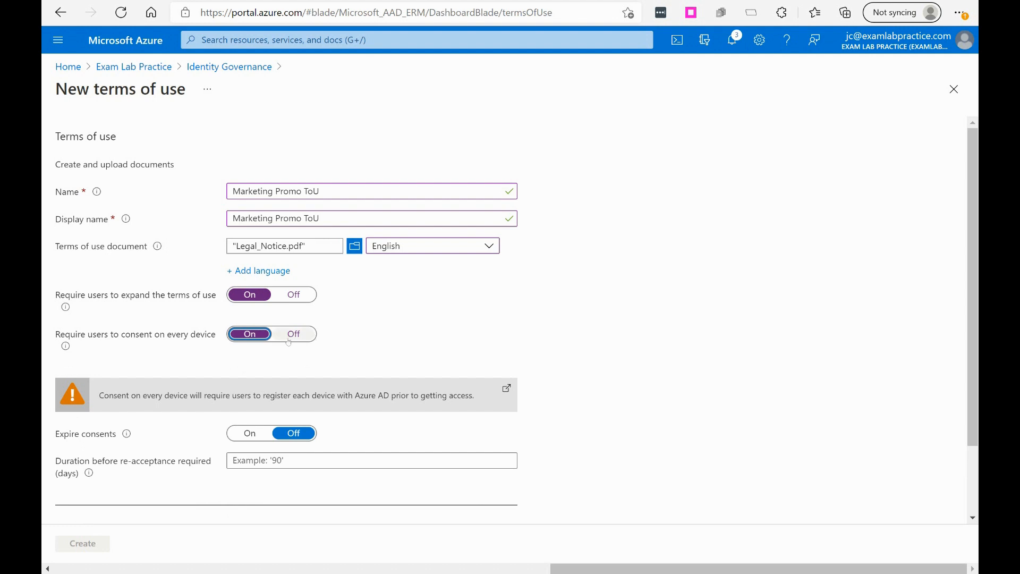
pyautogui.click(289, 335)
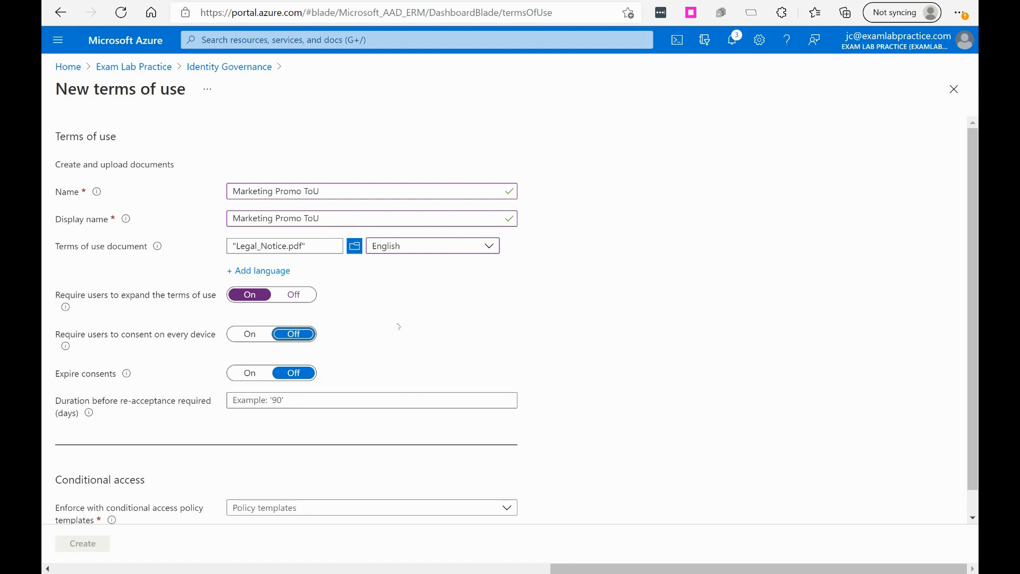
# Switch consent expiry on and back off, and set the duration before re-acceptance required to 360 days
pyautogui.scroll(-1, 398, 326)
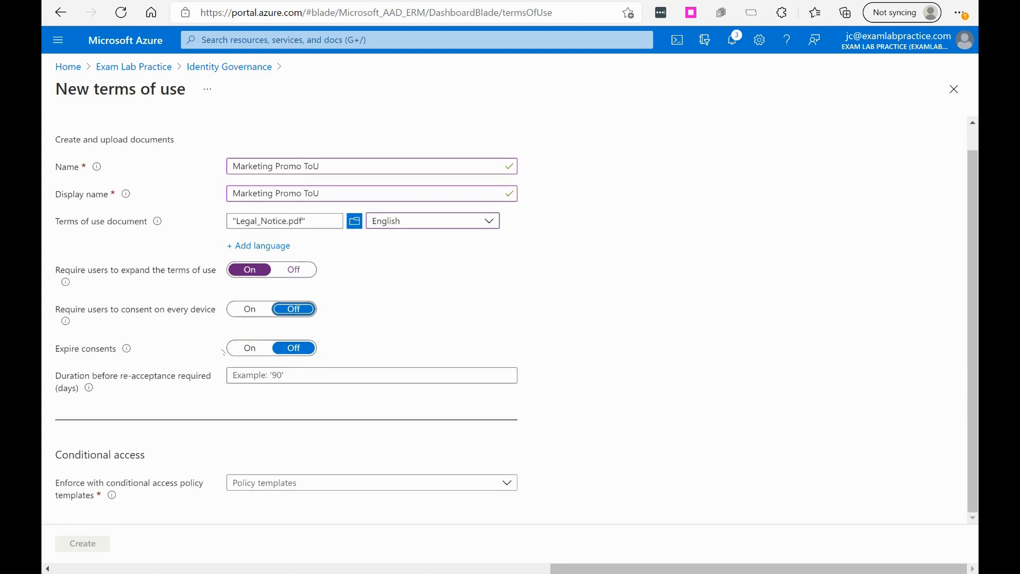
pyautogui.click(243, 348)
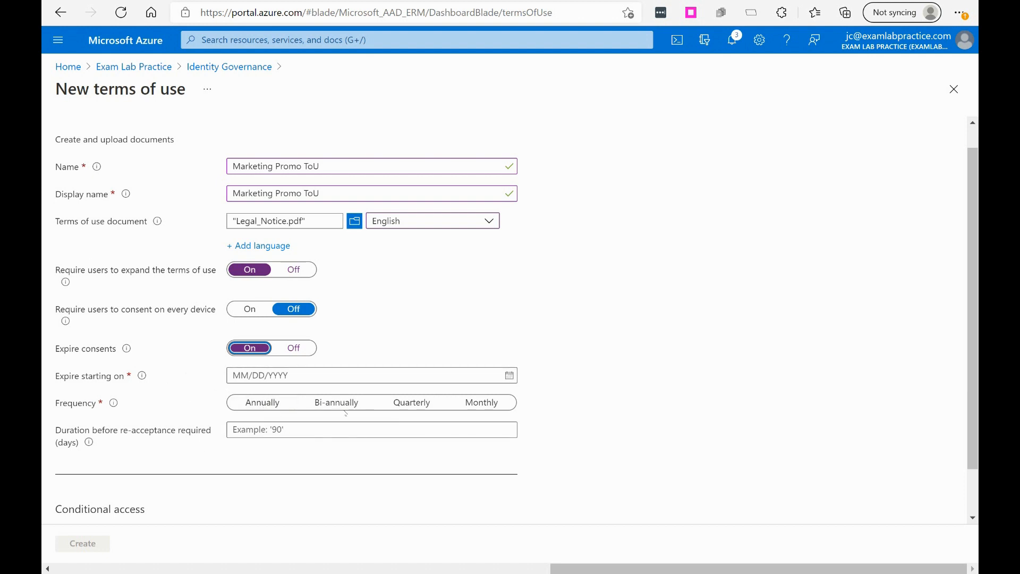
pyautogui.click(307, 351)
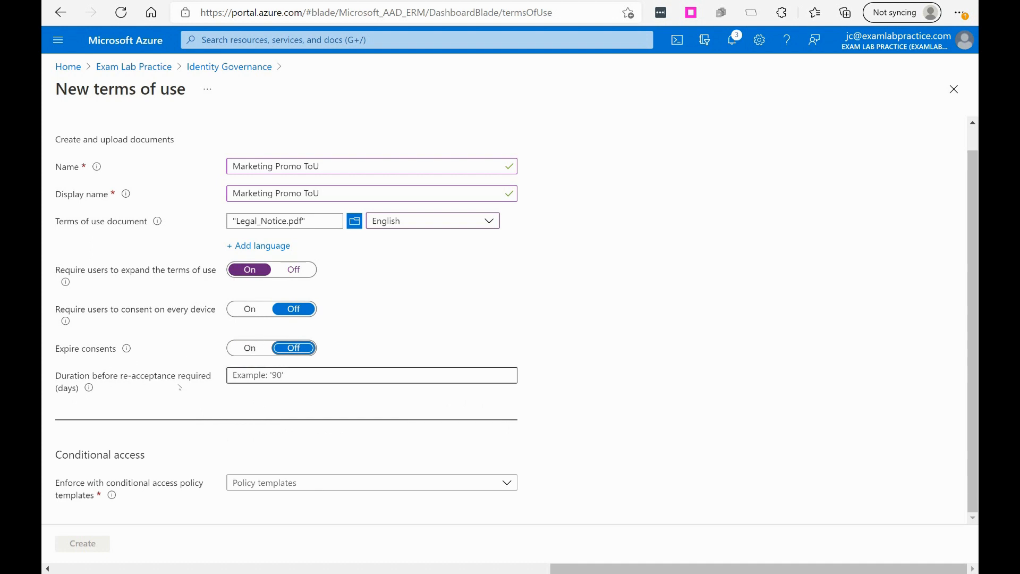
pyautogui.click(262, 374)
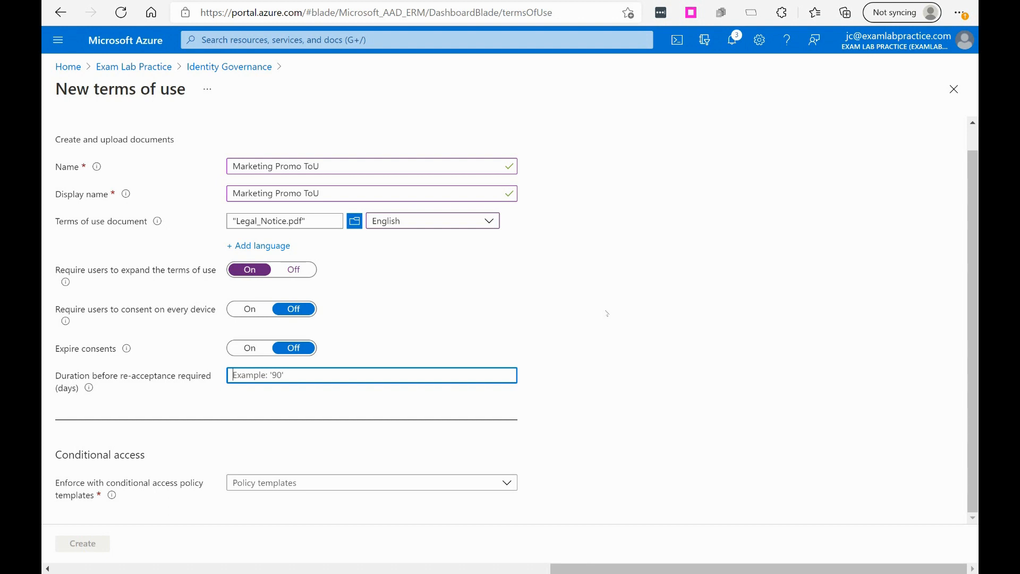
pyautogui.write('360')
# Set the conditional access enforcement to "Create conditional access policy later" and create the terms of use
pyautogui.click(265, 486)
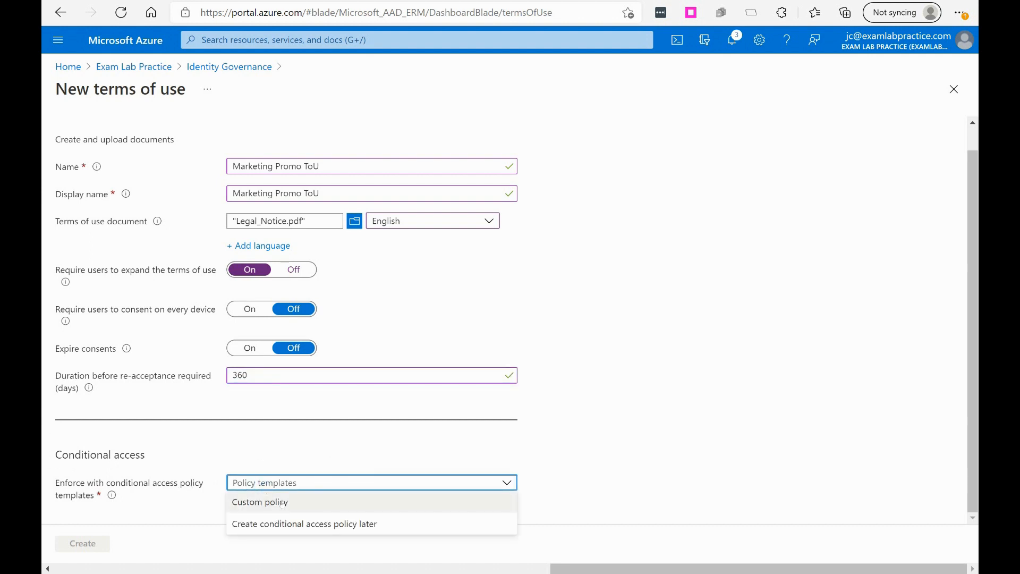
pyautogui.click(282, 503)
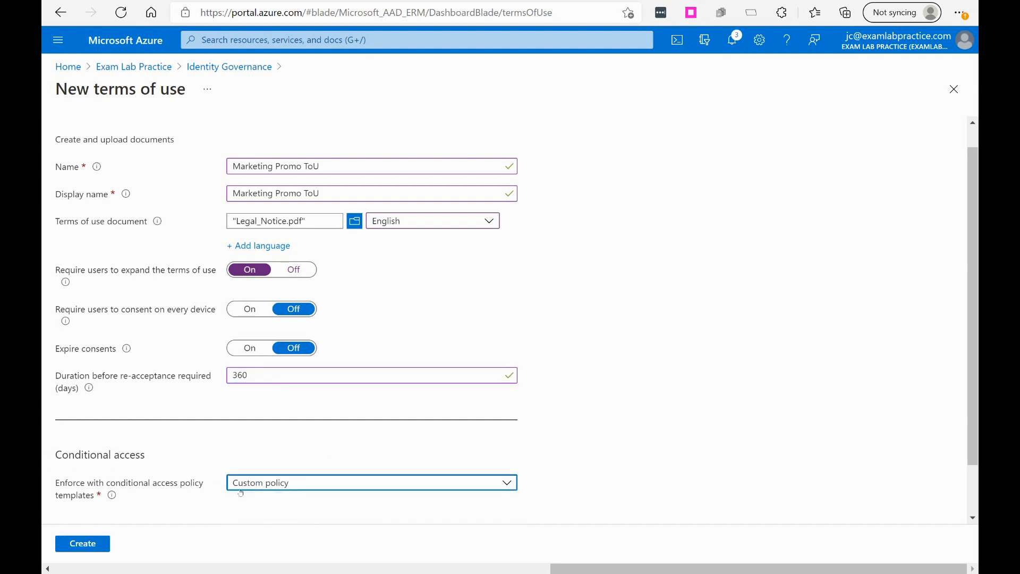
pyautogui.click(268, 481)
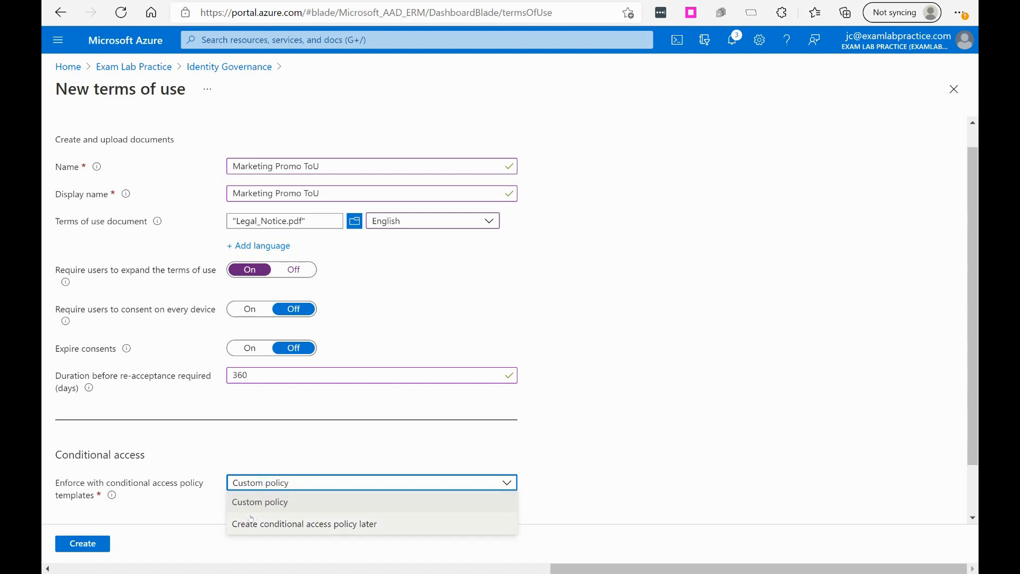
pyautogui.click(323, 526)
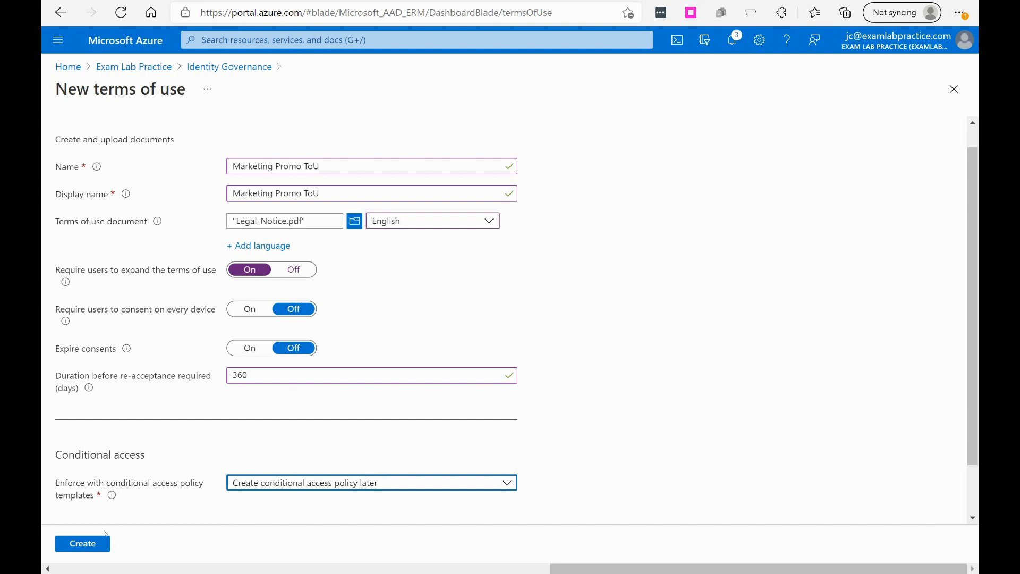
pyautogui.click(101, 544)
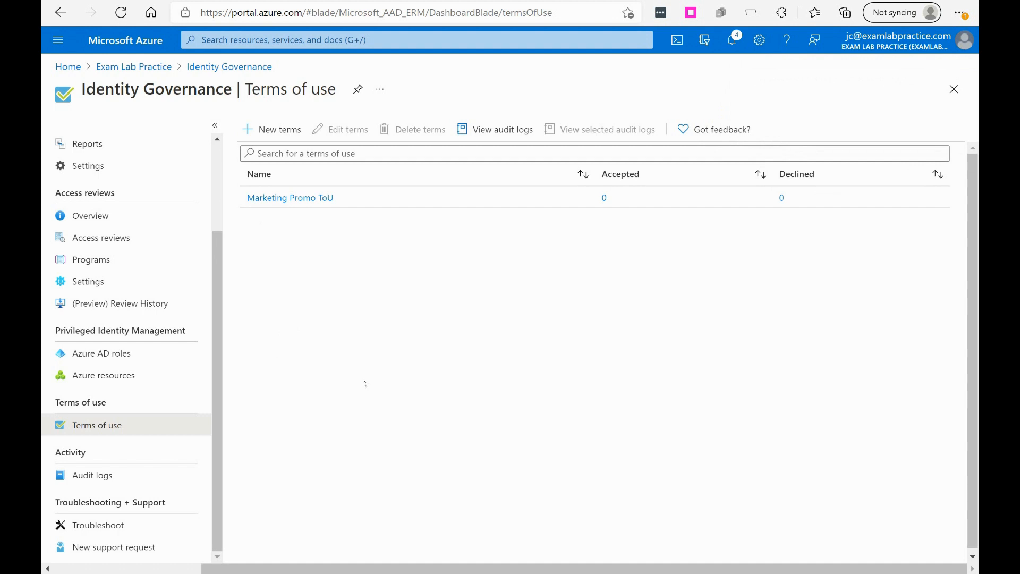
# Open the Conditional Access policies from the Security section of Azure Active Directory
pyautogui.click(58, 40)
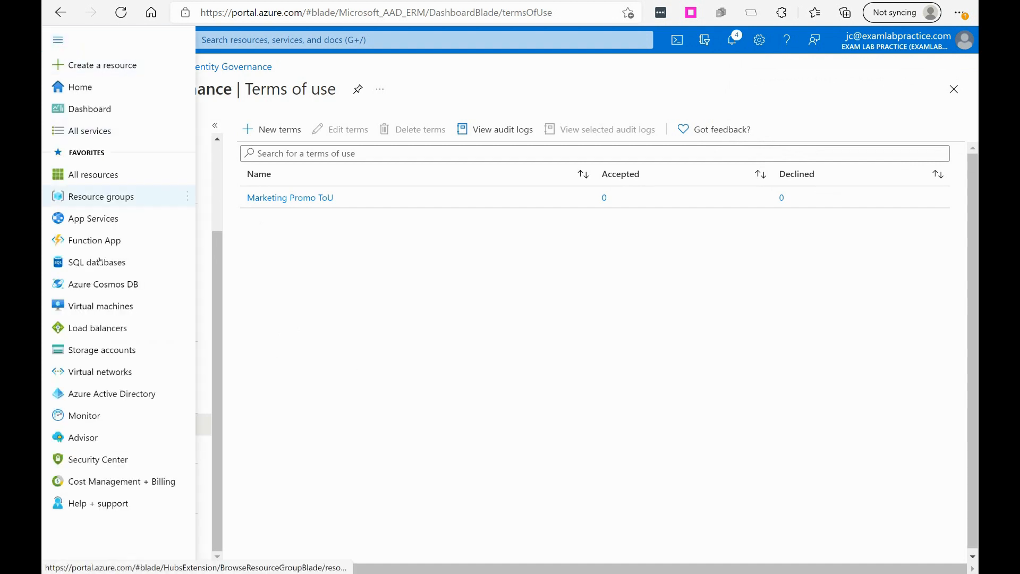
pyautogui.click(75, 393)
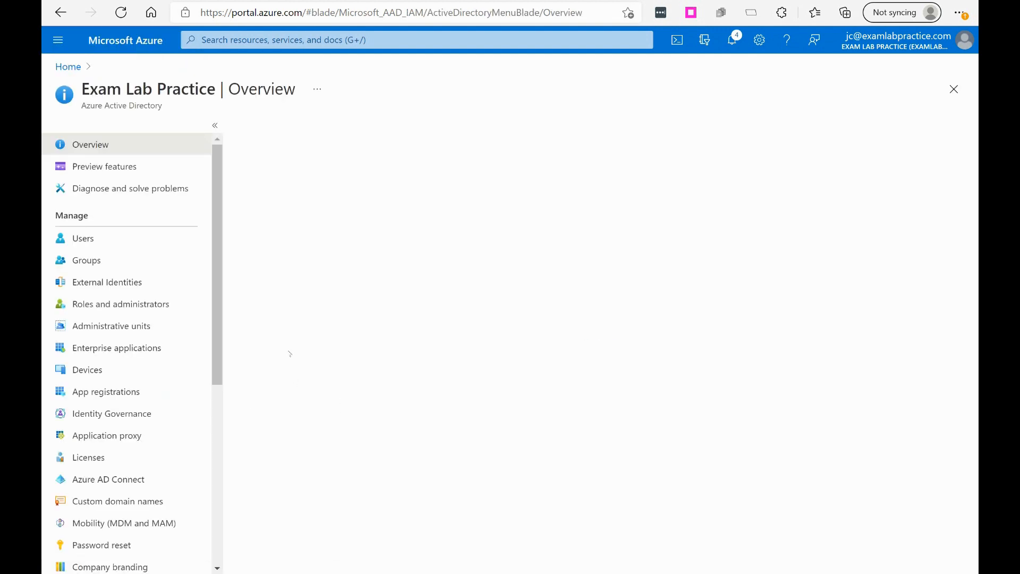
pyautogui.scroll(-4, 99, 436)
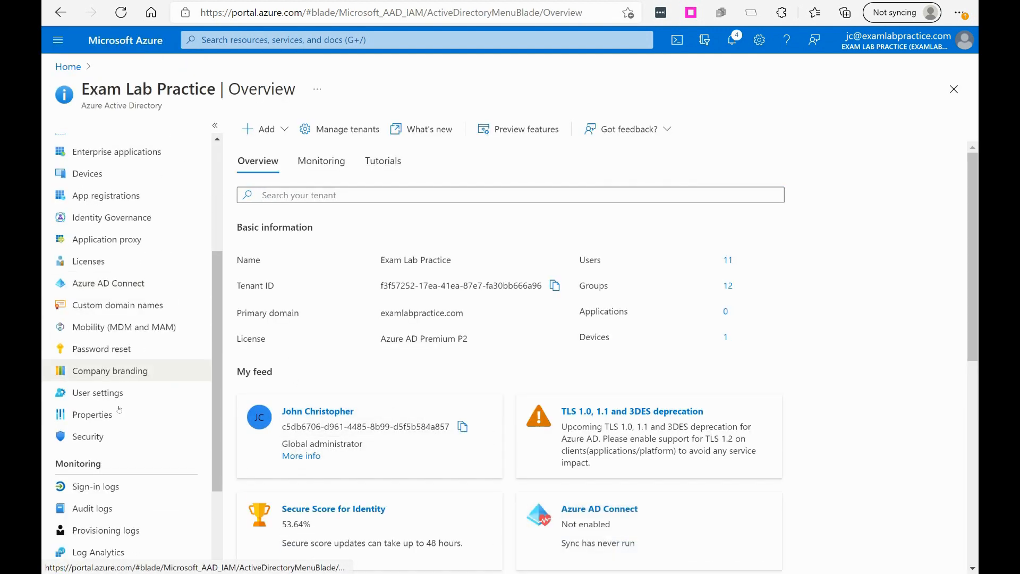
pyautogui.click(99, 435)
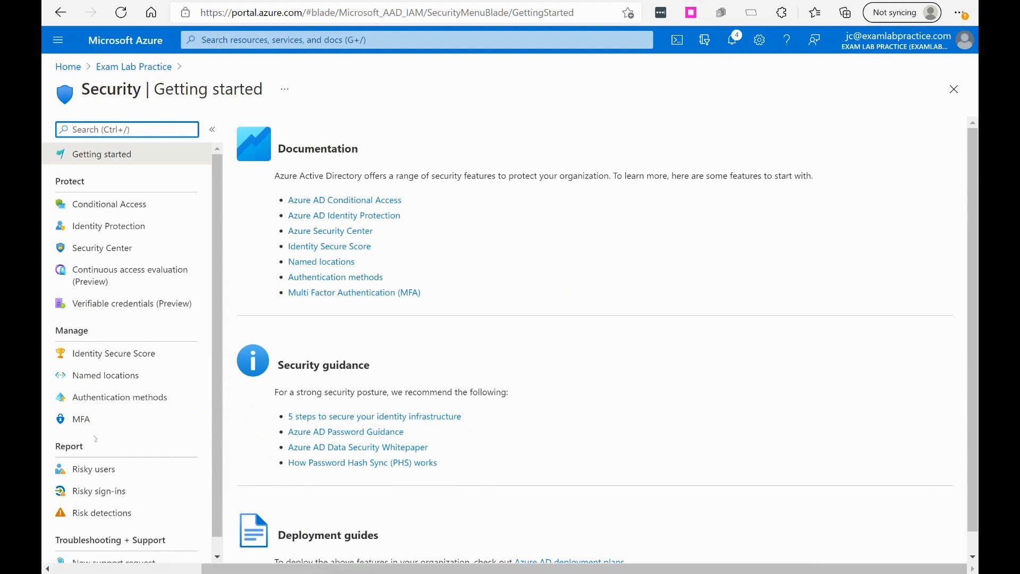
pyautogui.click(111, 208)
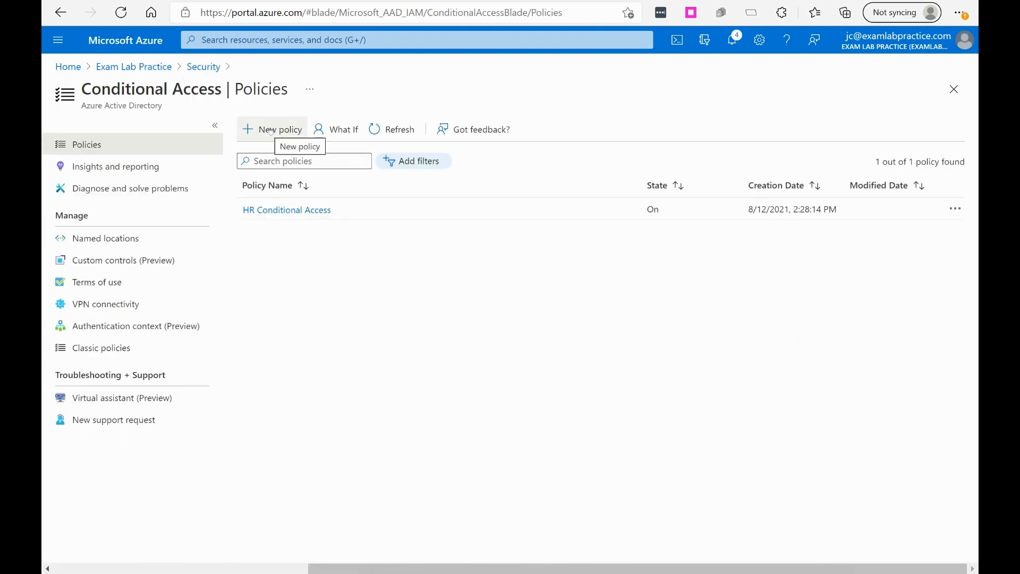
# Start a new Conditional Access policy and name it "Apply ToU for Marketing Promo"
pyautogui.click(270, 130)
pyautogui.click(96, 216)
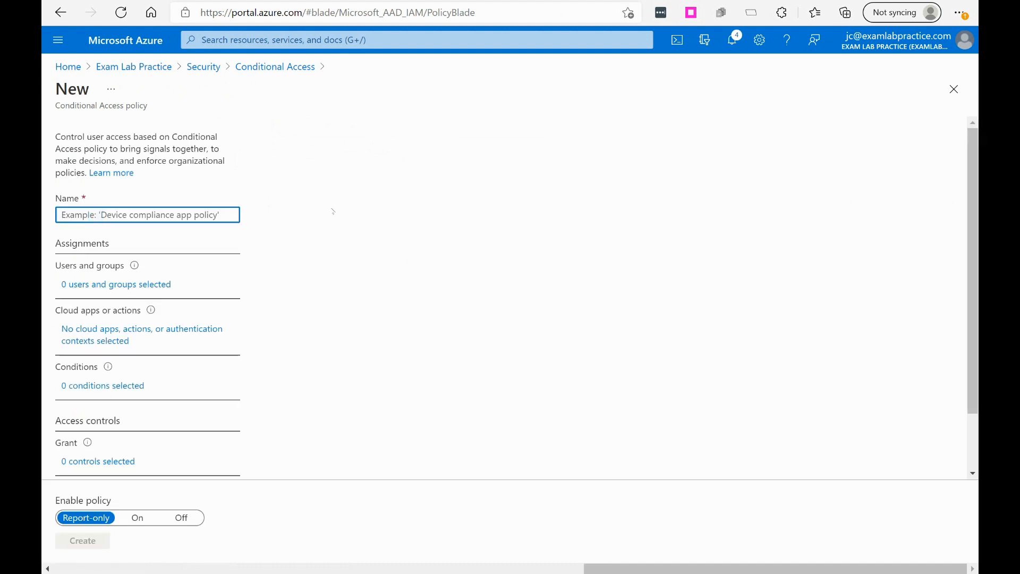
pyautogui.write('Apply T')
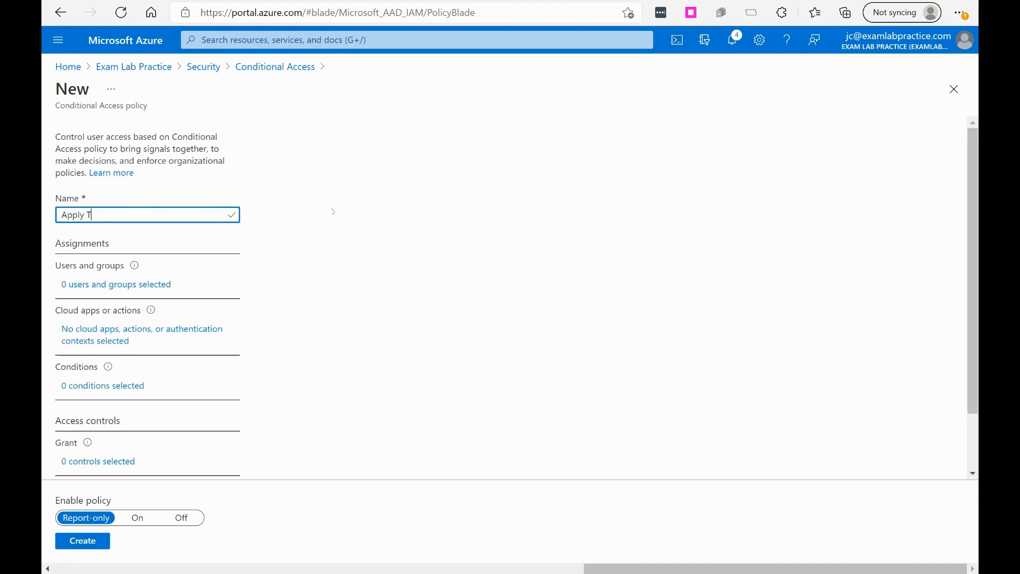
pyautogui.write('oU for Marketing Promo')
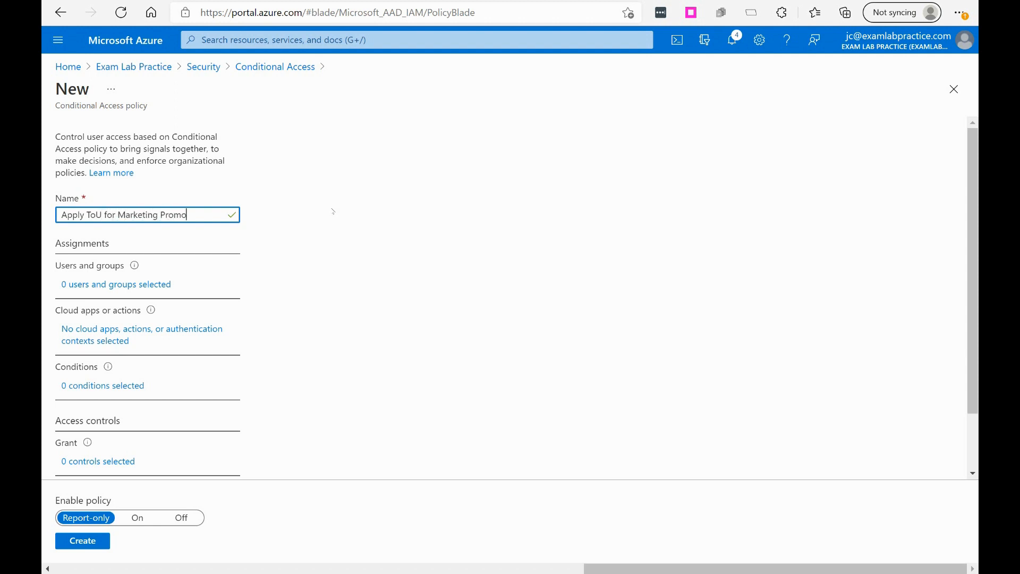
pyautogui.click(331, 211)
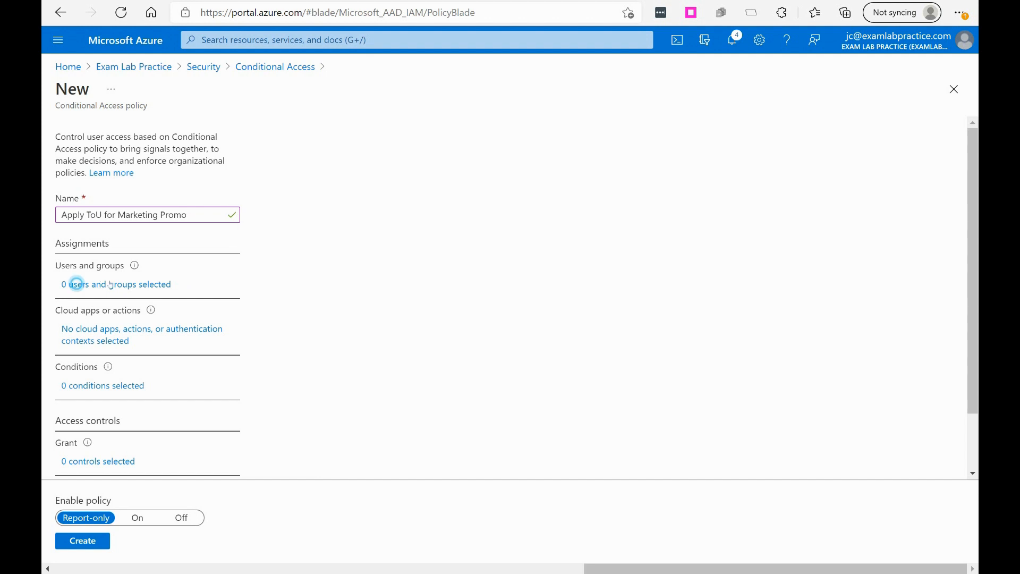
# Assign the policy to selected users and groups, including the Marketing group
pyautogui.click(173, 283)
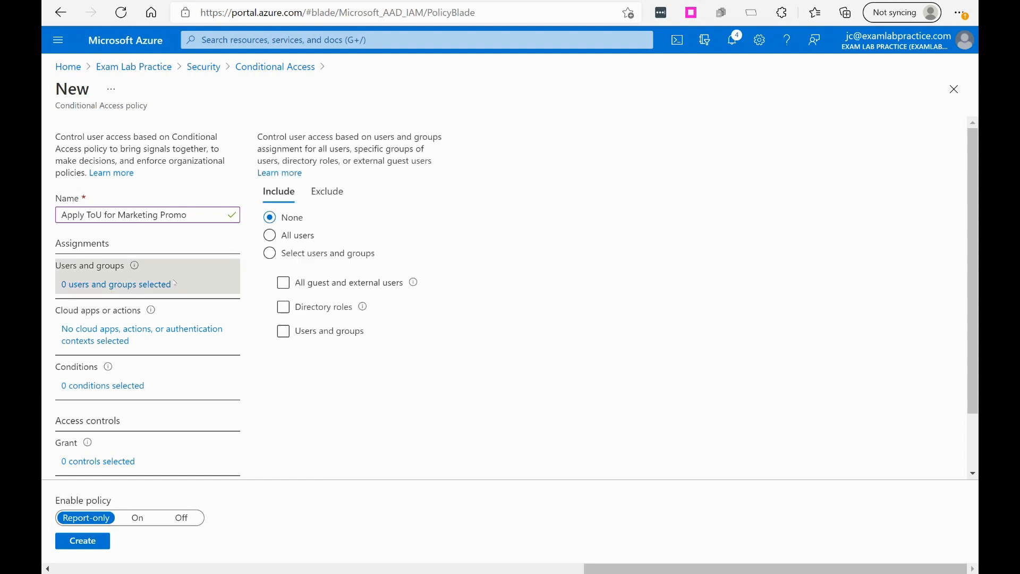
pyautogui.click(291, 253)
pyautogui.click(299, 333)
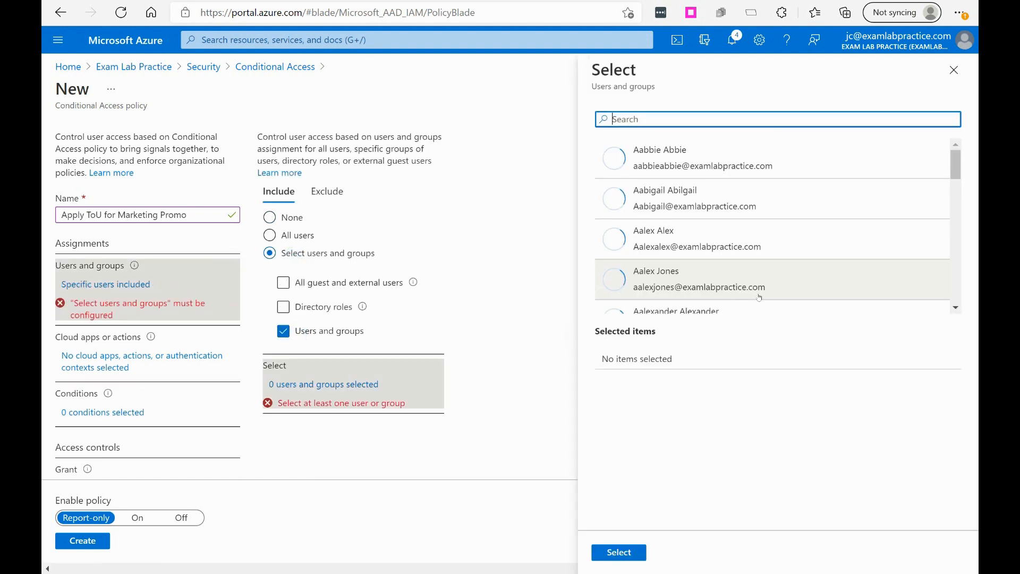
pyautogui.scroll(-4, 751, 240)
pyautogui.scroll(-8, 750, 240)
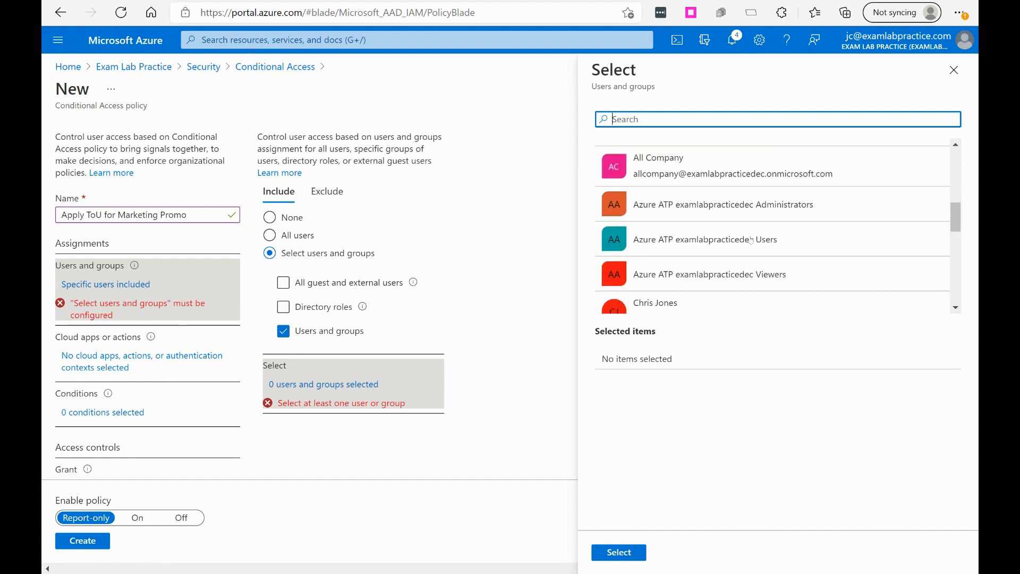
pyautogui.scroll(-2, 750, 240)
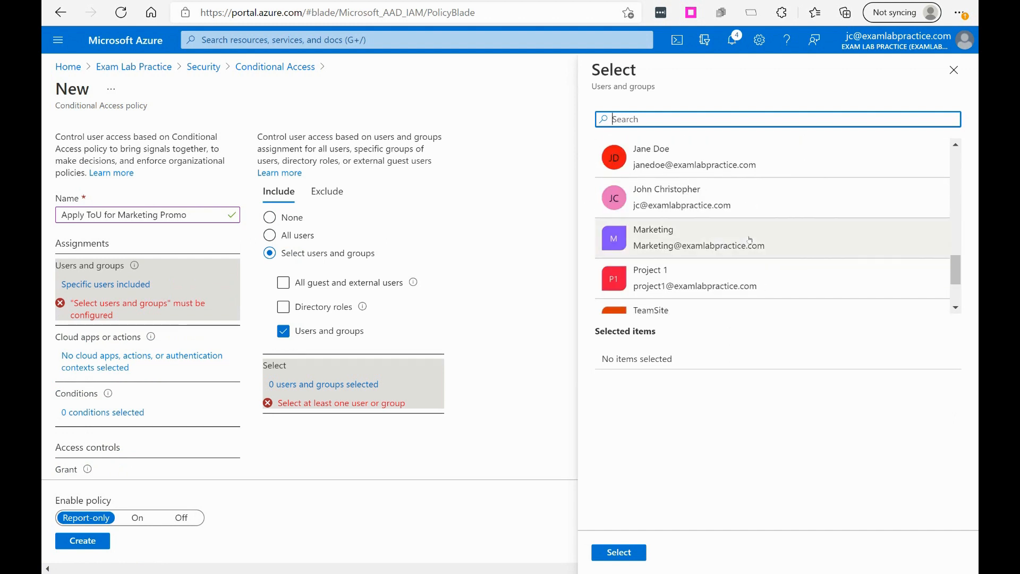
pyautogui.click(679, 241)
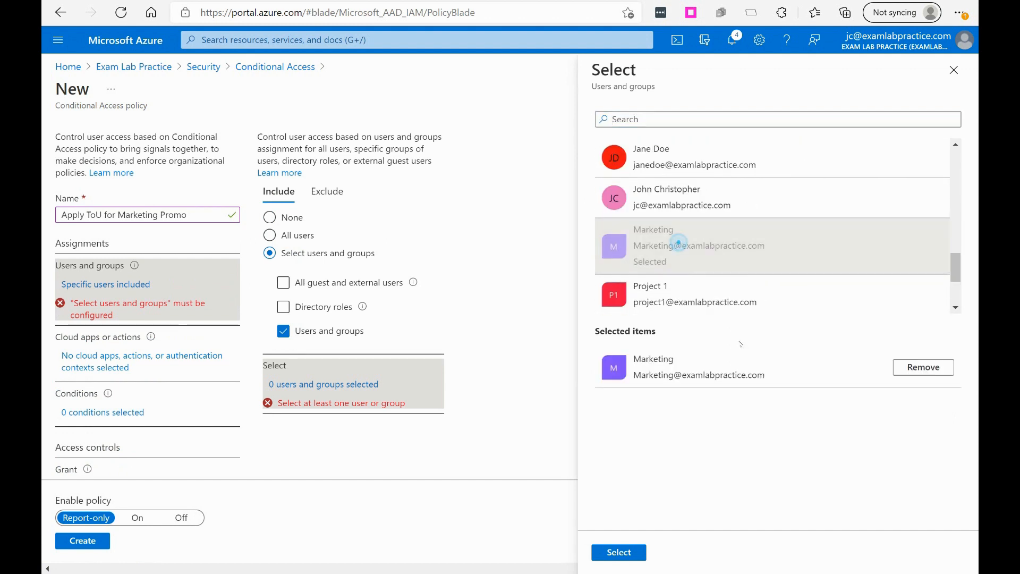
pyautogui.click(626, 556)
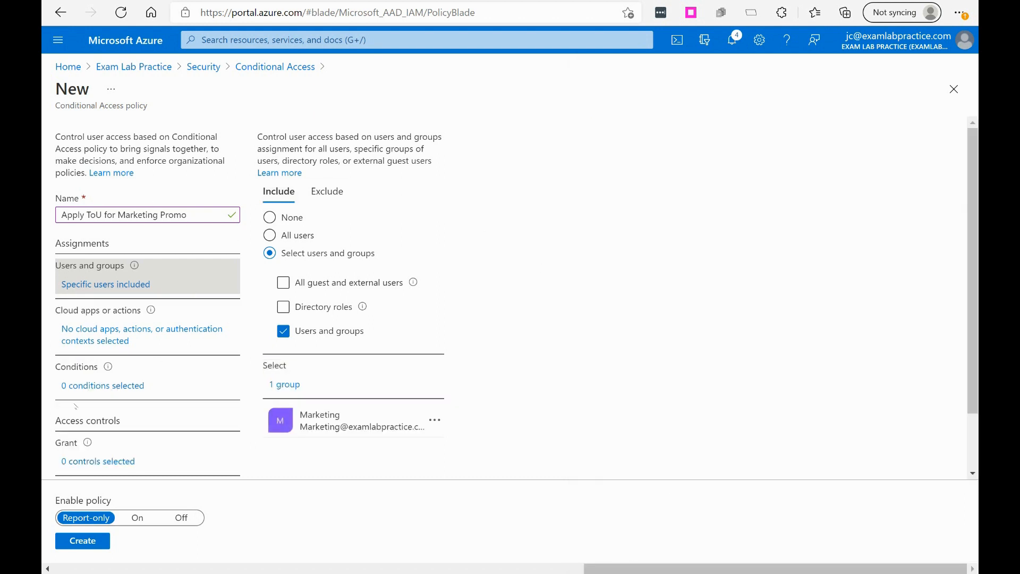
# Grant access with the Marketing Promo ToU required, and create the policy with its enable state set to On
pyautogui.click(81, 462)
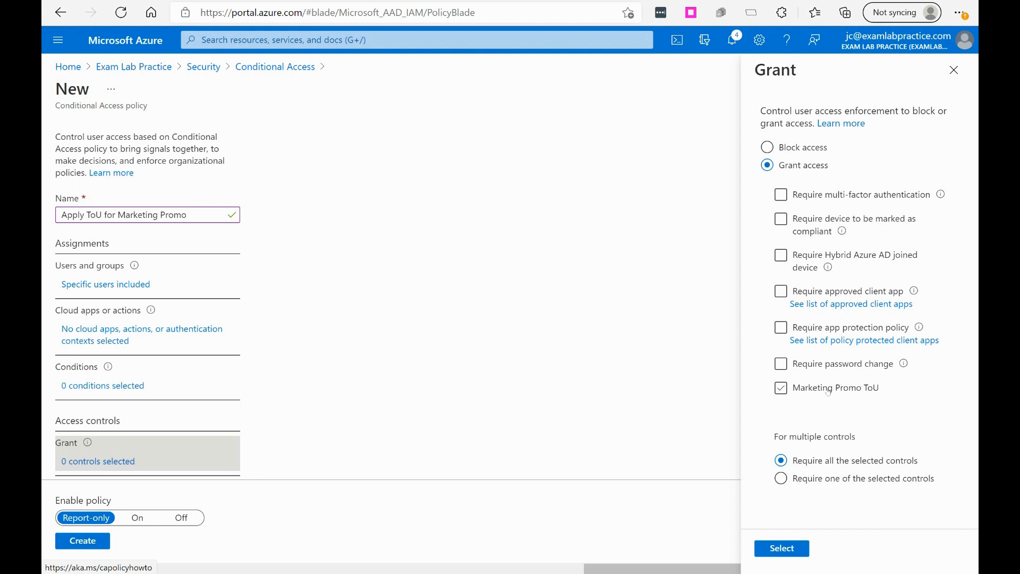
pyautogui.click(781, 389)
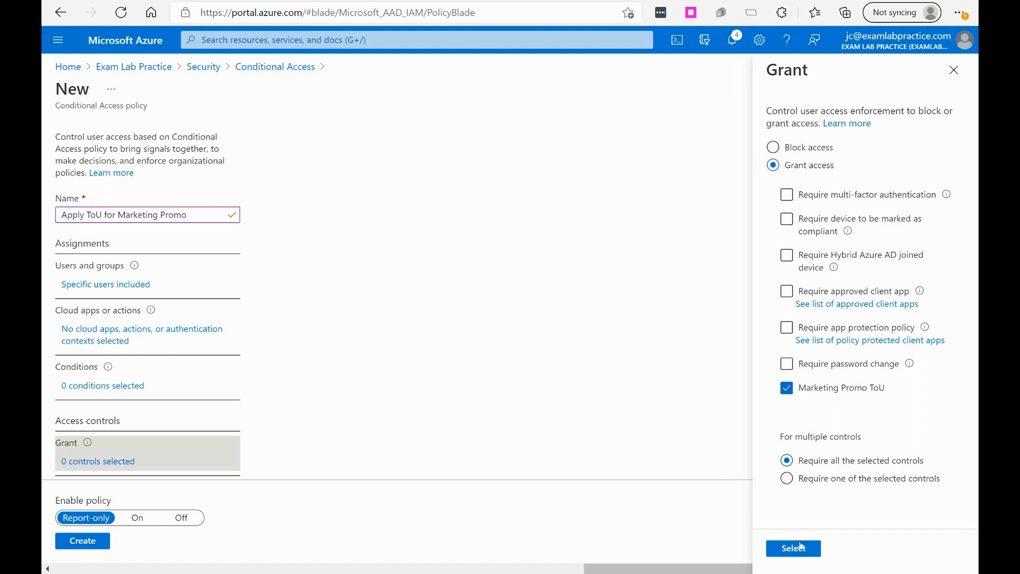
pyautogui.click(801, 547)
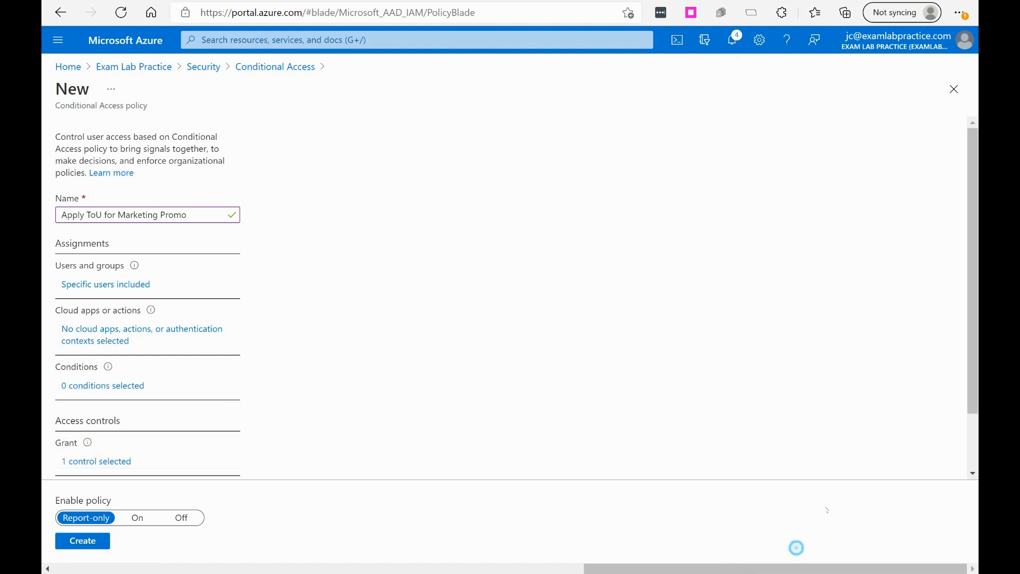
pyautogui.click(144, 517)
pyautogui.click(82, 541)
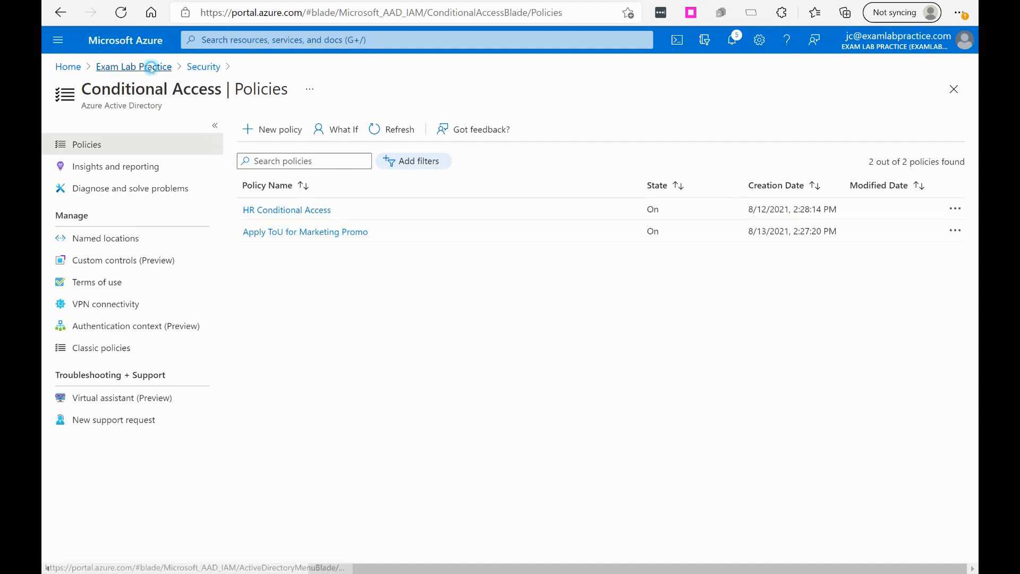
# View the audit logs for the terms of use in Identity Governance and return to the terms of use list
pyautogui.click(134, 67)
pyautogui.click(109, 214)
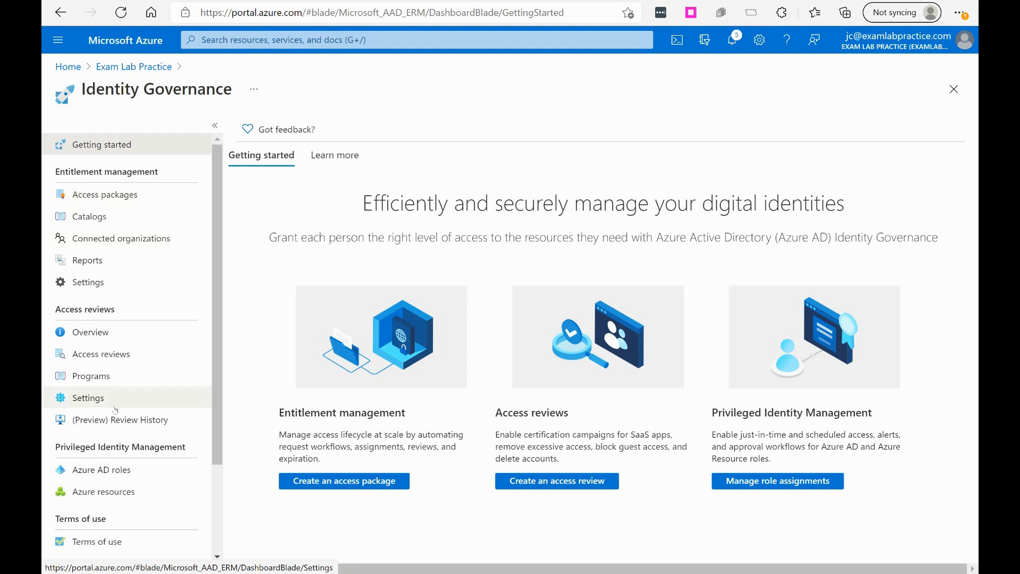
pyautogui.scroll(-2, 115, 415)
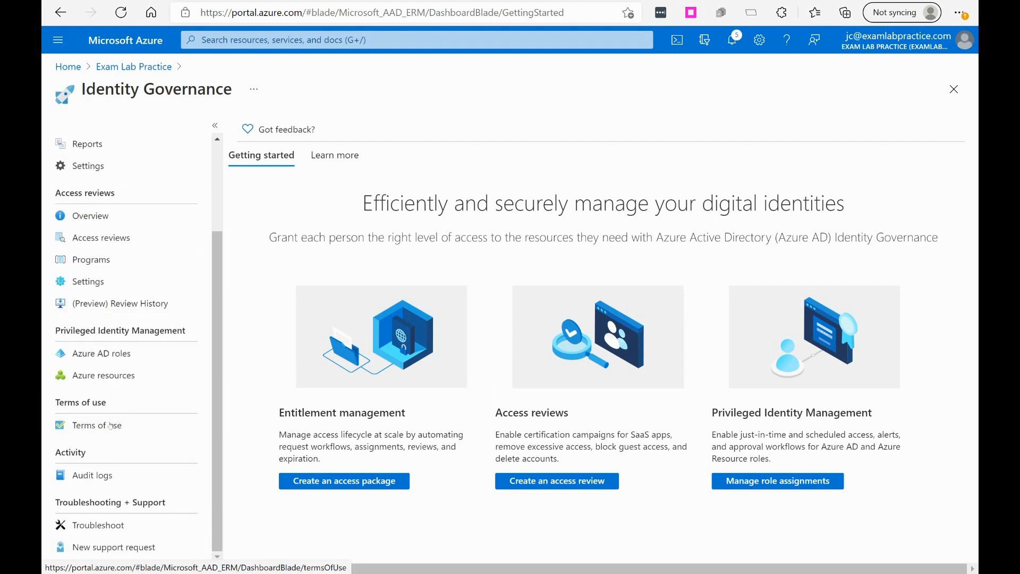
pyautogui.click(106, 425)
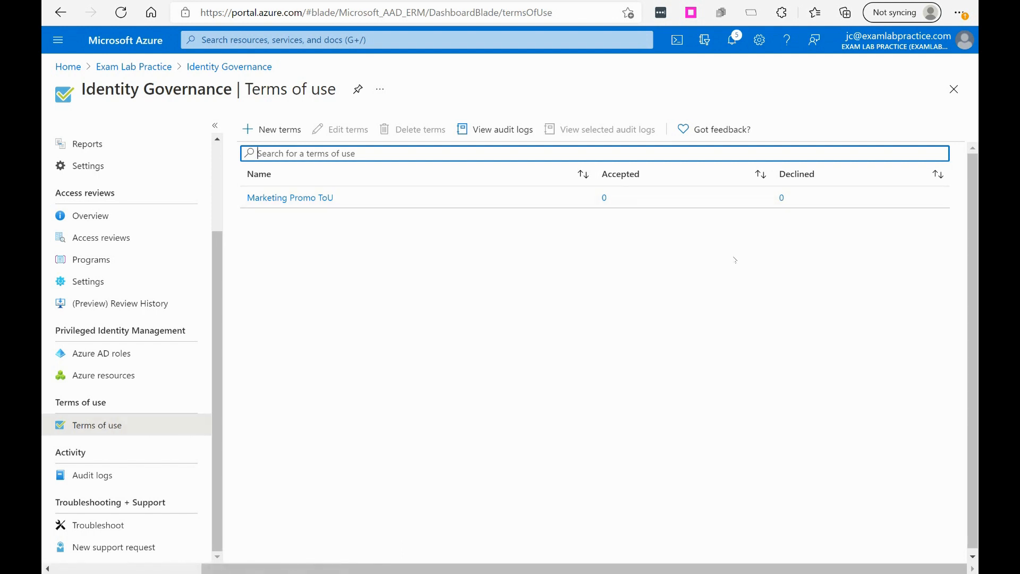
pyautogui.click(497, 130)
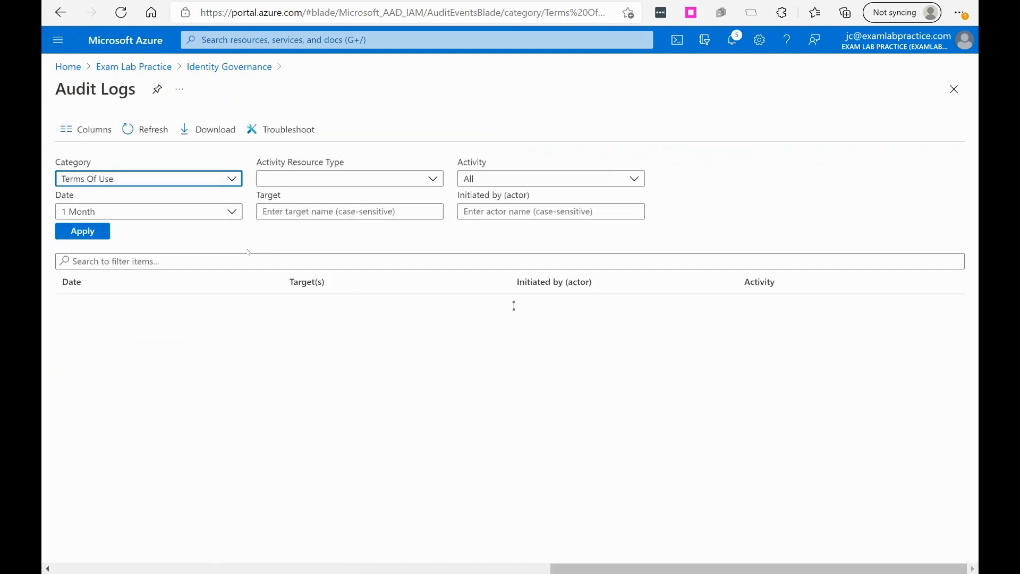
pyautogui.click(203, 67)
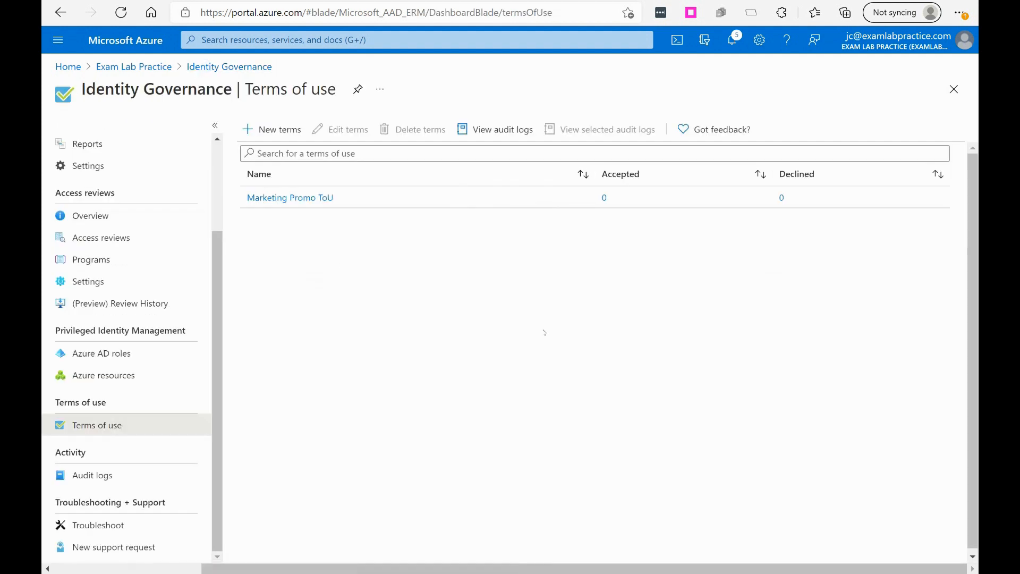